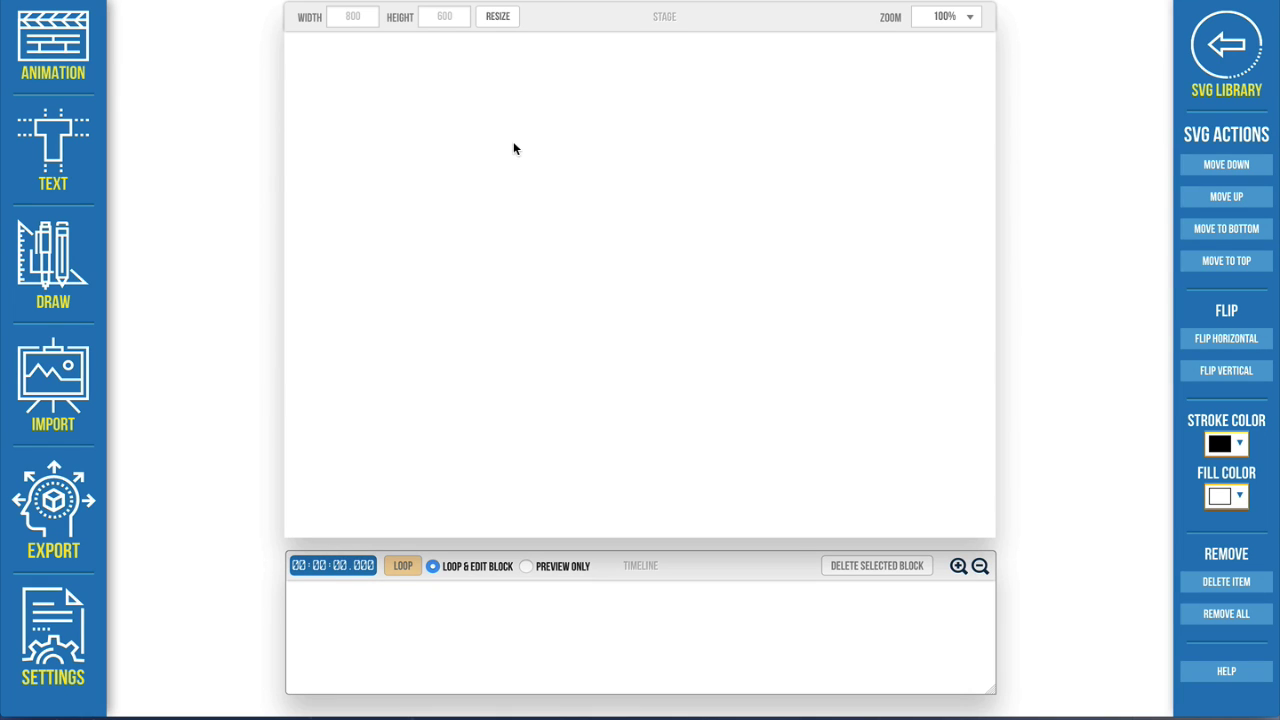
Open the SVG Library, check its category list without choosing, then show the Import panel
left_click(1226, 45)
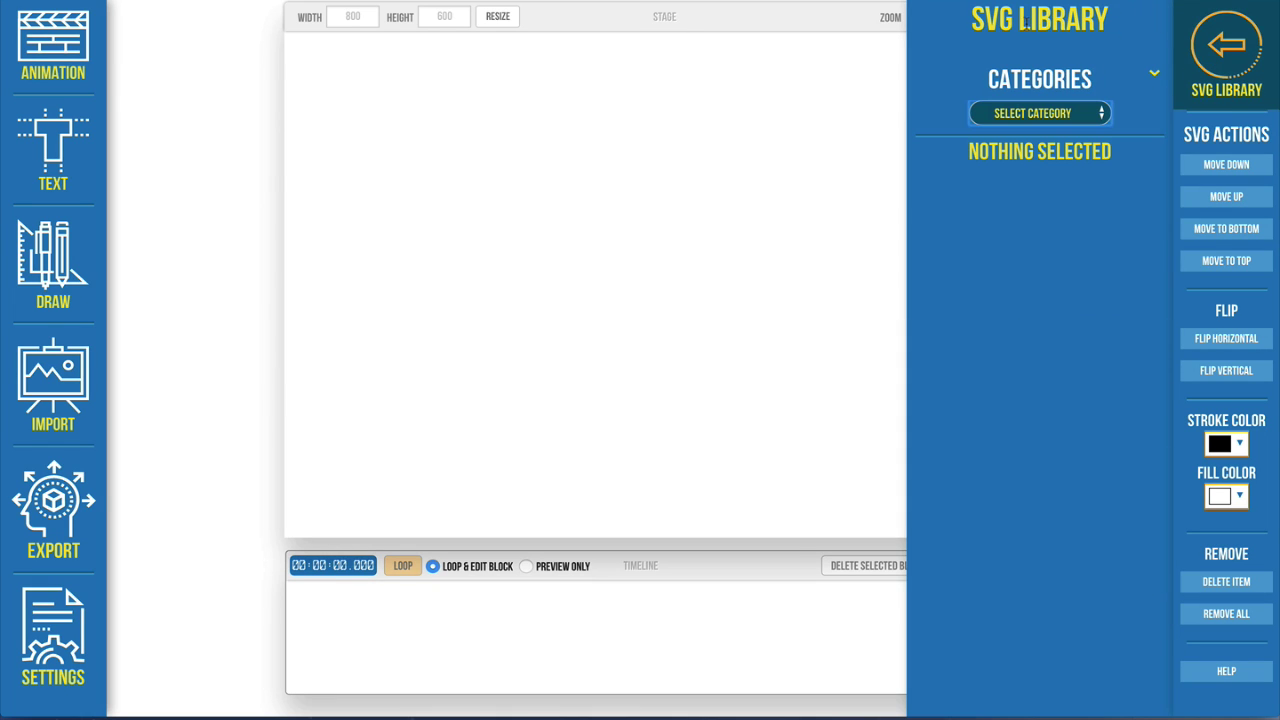
left_click(1030, 112)
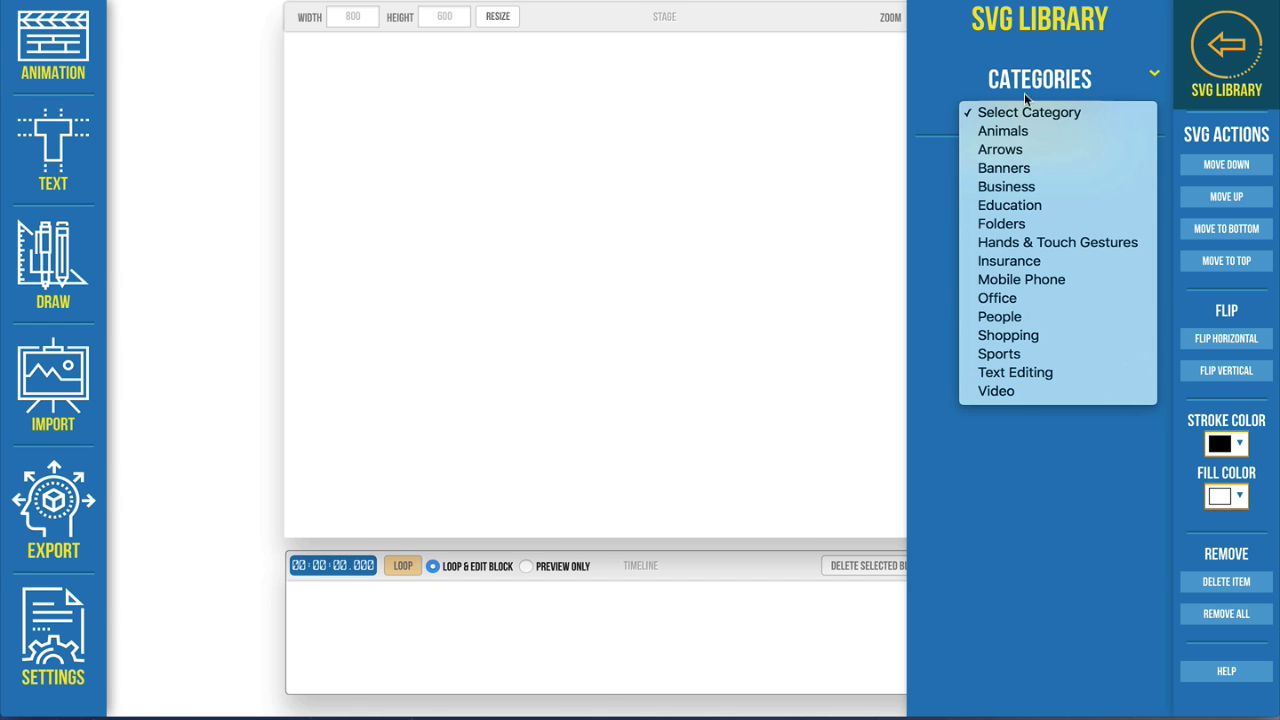
left_click(1006, 519)
left_click(53, 390)
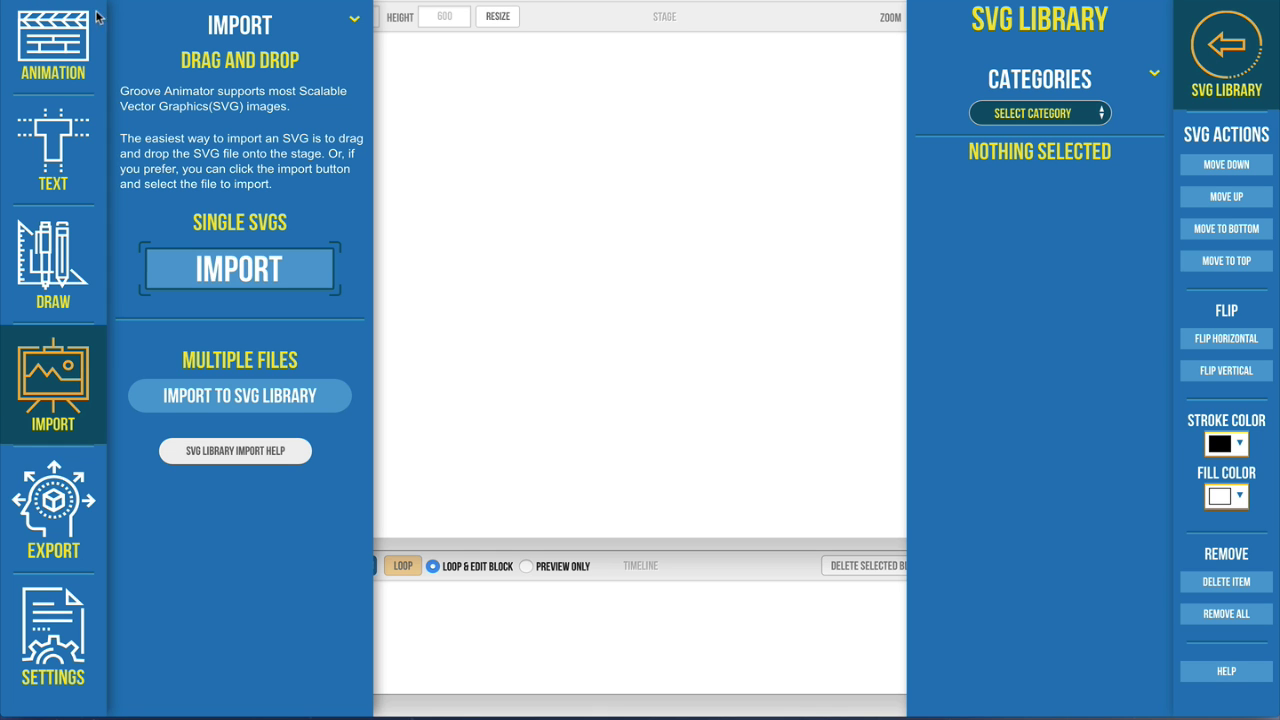
Move the Groove Animator window aside and shift the art bundle zip into open desktop space
left_click_drag(104, 5, 368, 3)
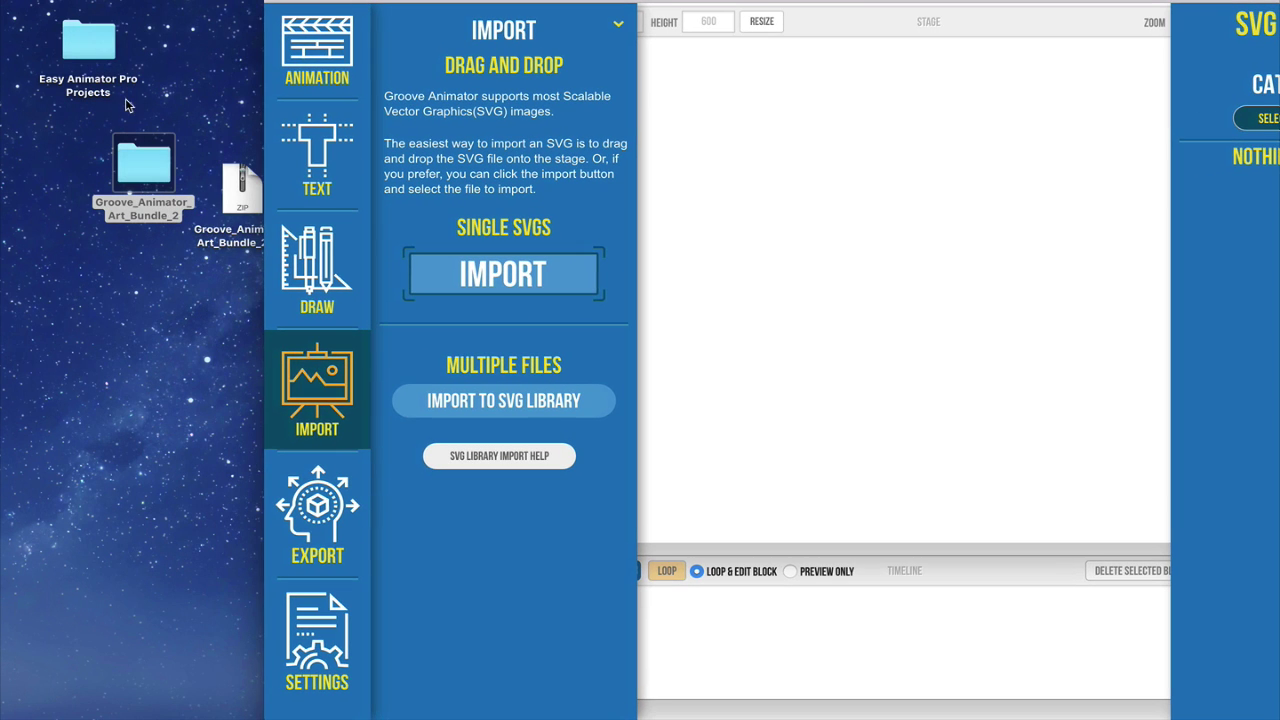
left_click(243, 195)
left_click_drag(245, 200, 160, 315)
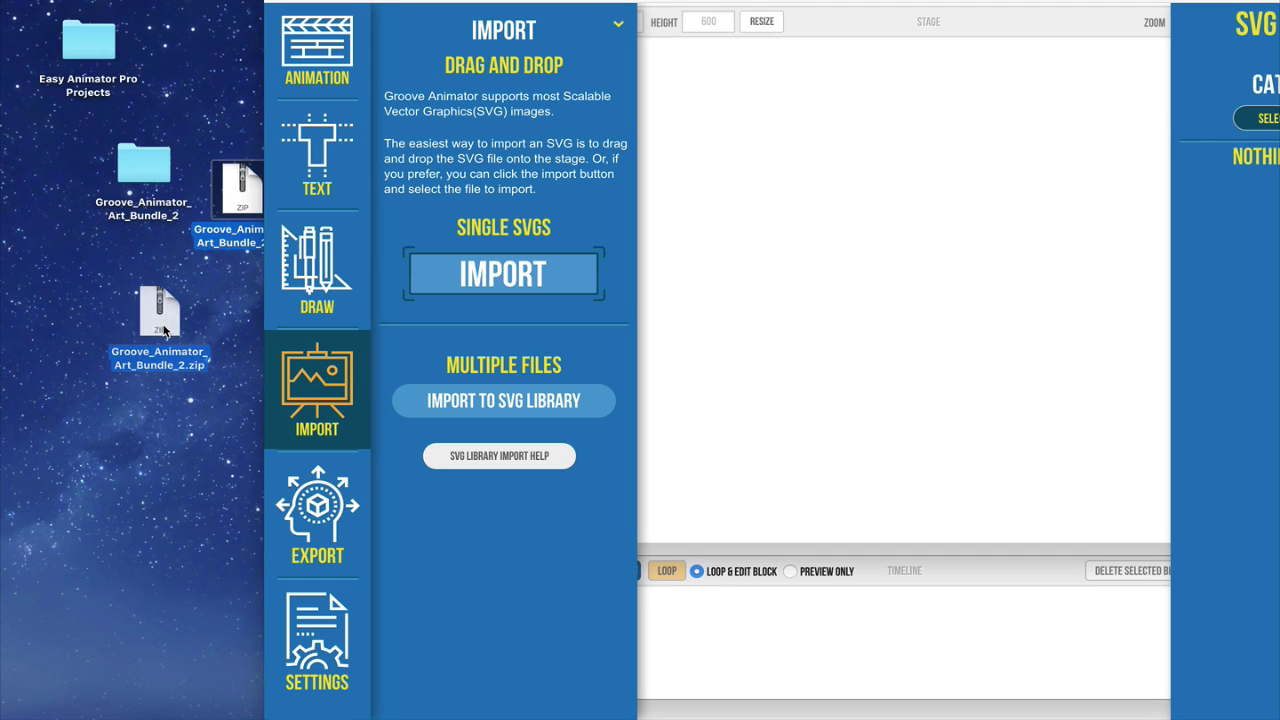
Open the Groove_Animator_Art_Bundle_2 folder in list view and select it on the desktop
double_click(145, 180)
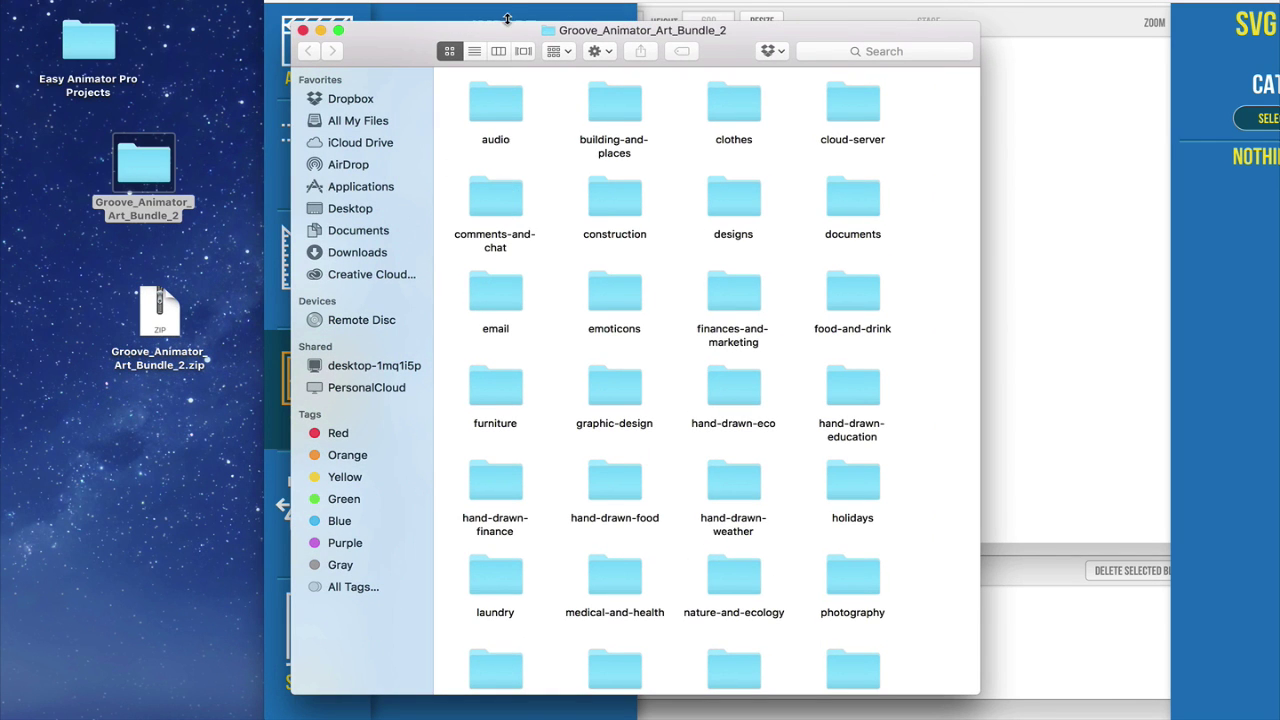
left_click(478, 51)
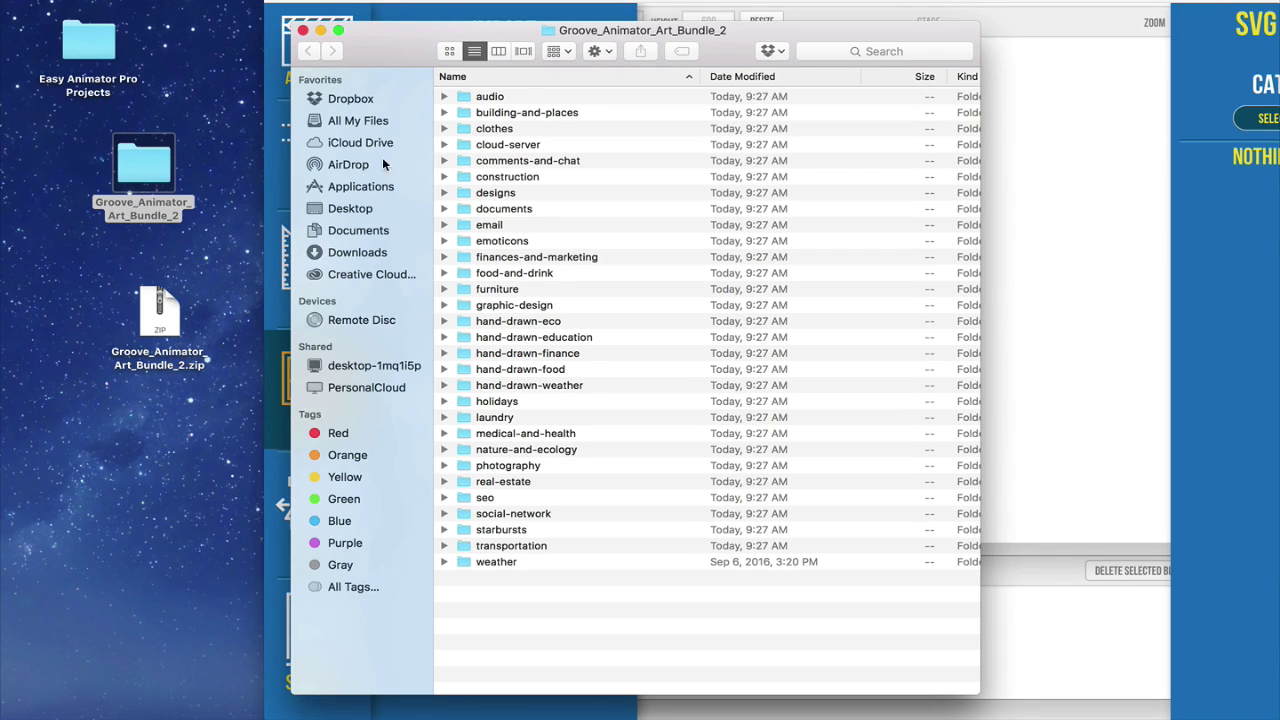
left_click(161, 162)
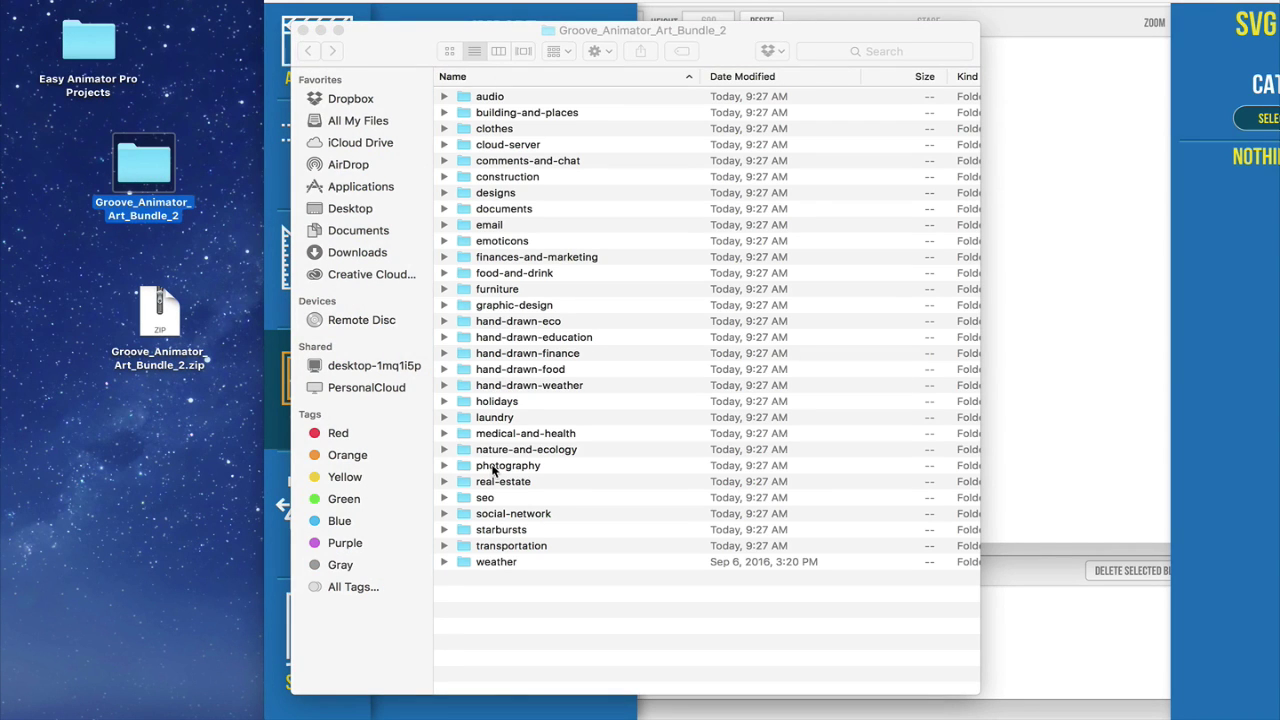
double_click(469, 98)
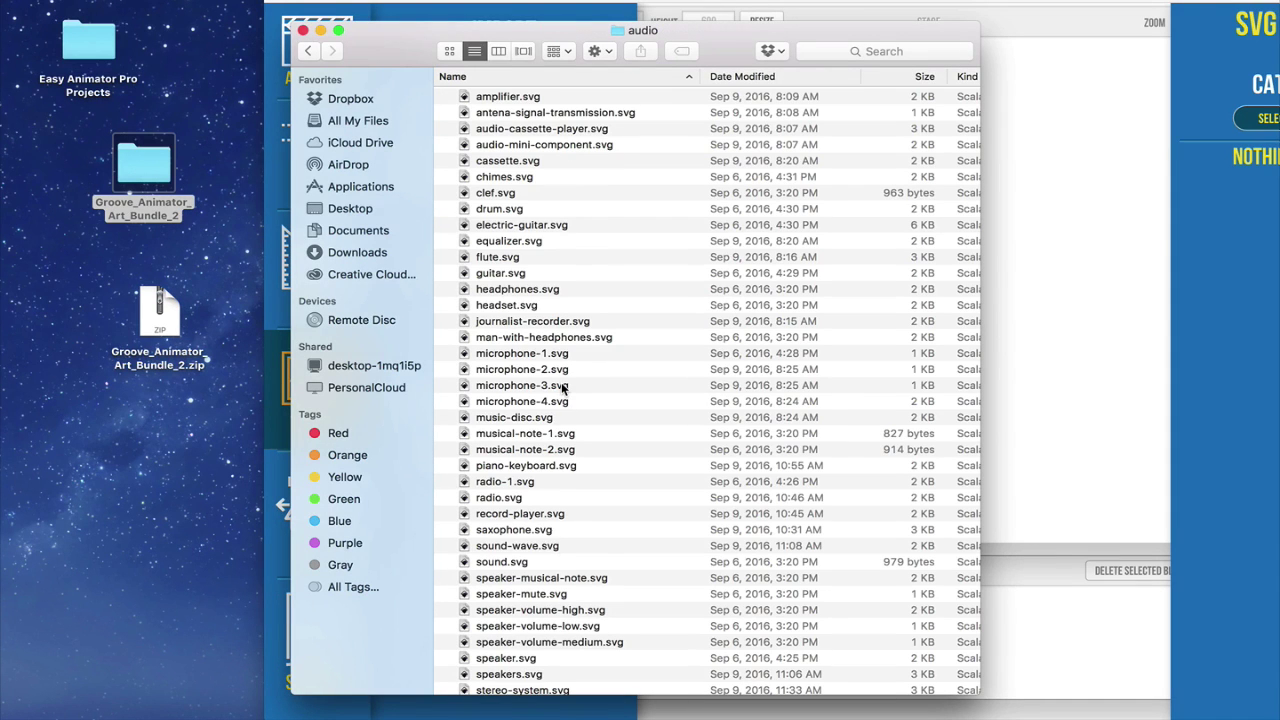
left_click(309, 52)
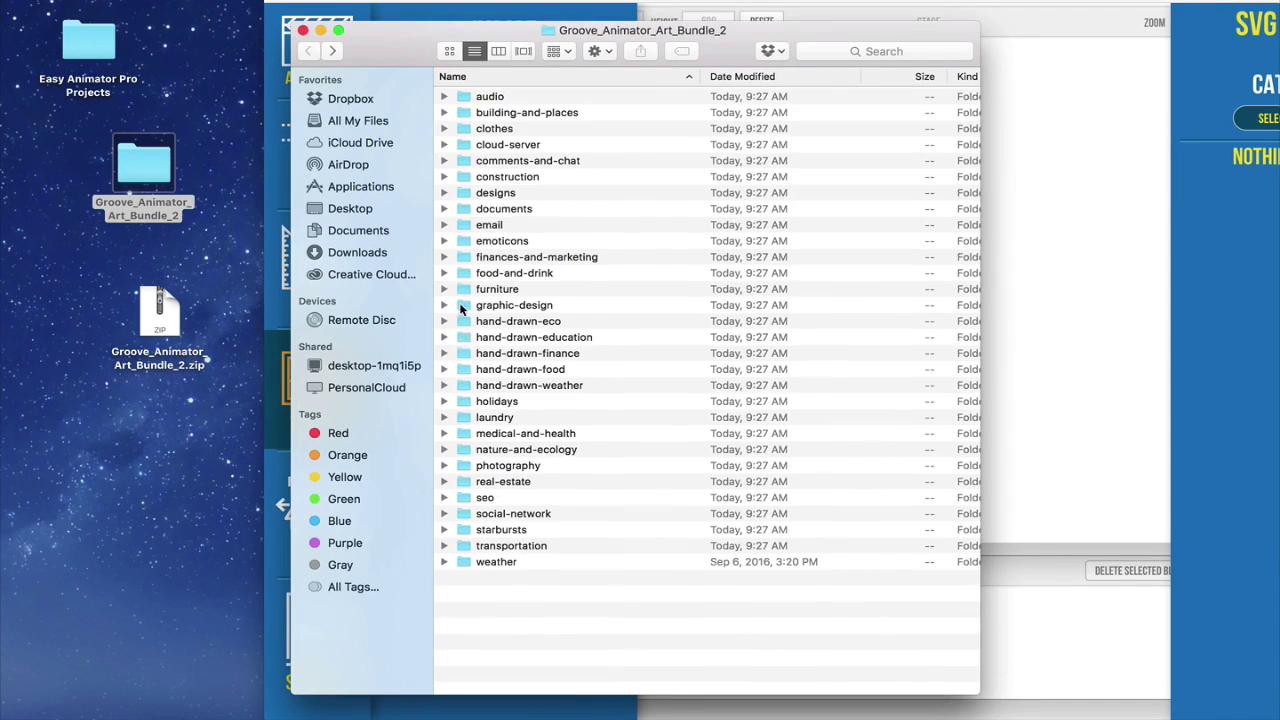
double_click(467, 100)
scroll(530, 447, "down", 5)
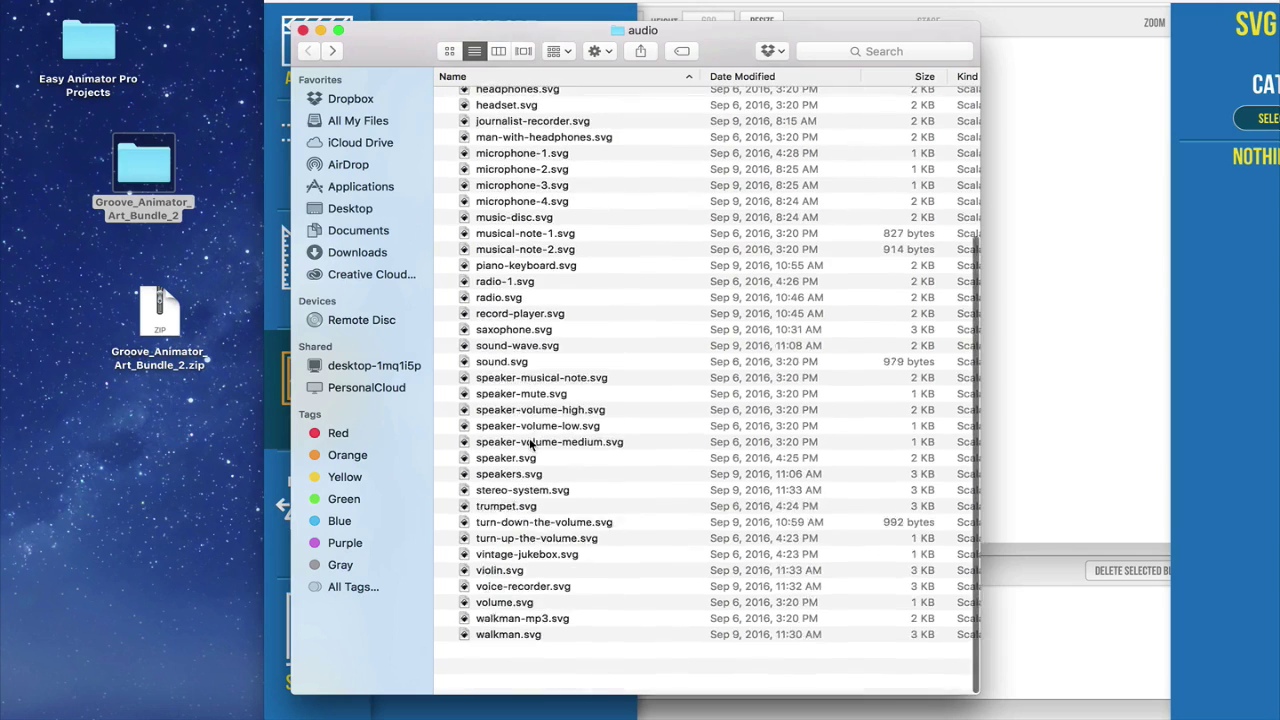
scroll(530, 445, "up", 2)
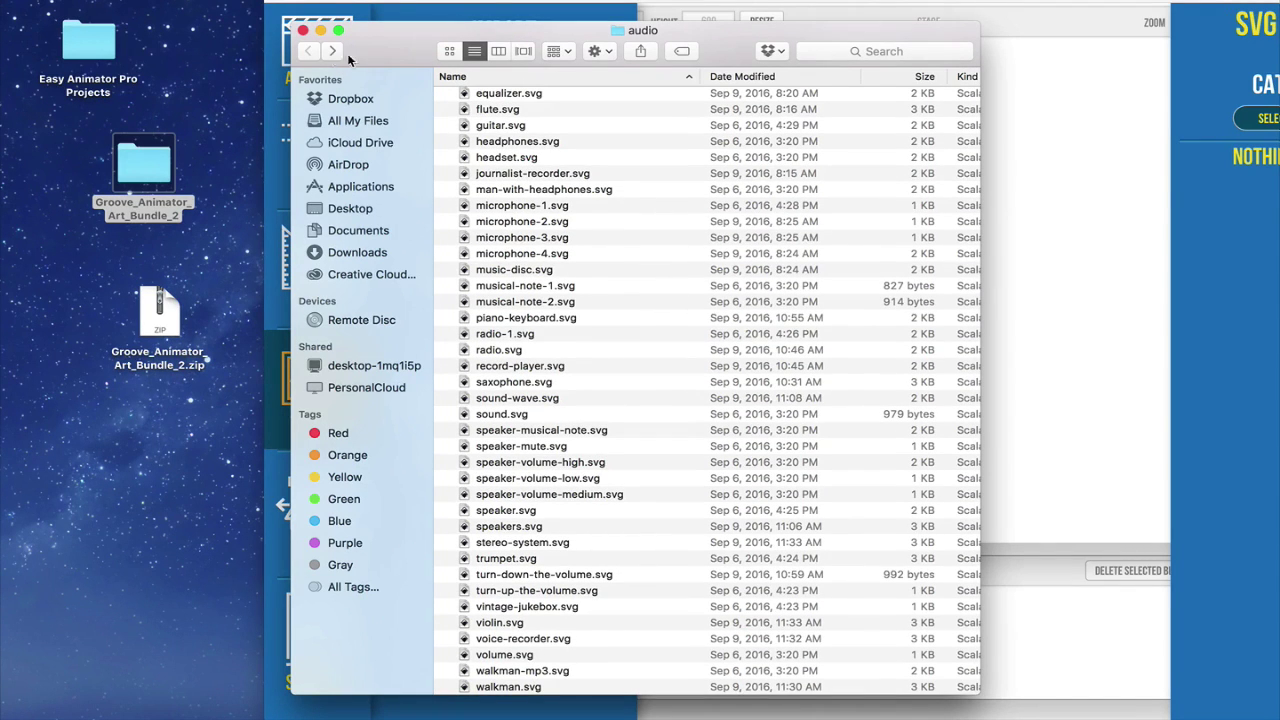
scroll(475, 245, "up", 5)
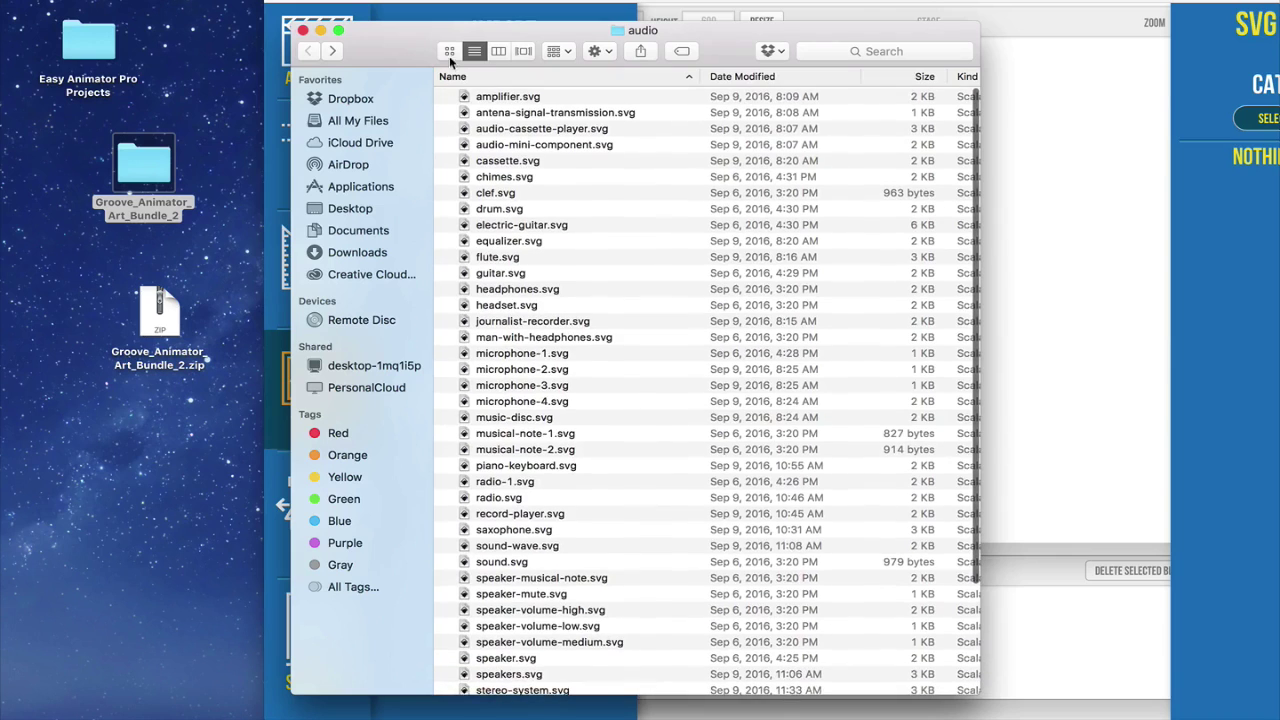
left_click(449, 51)
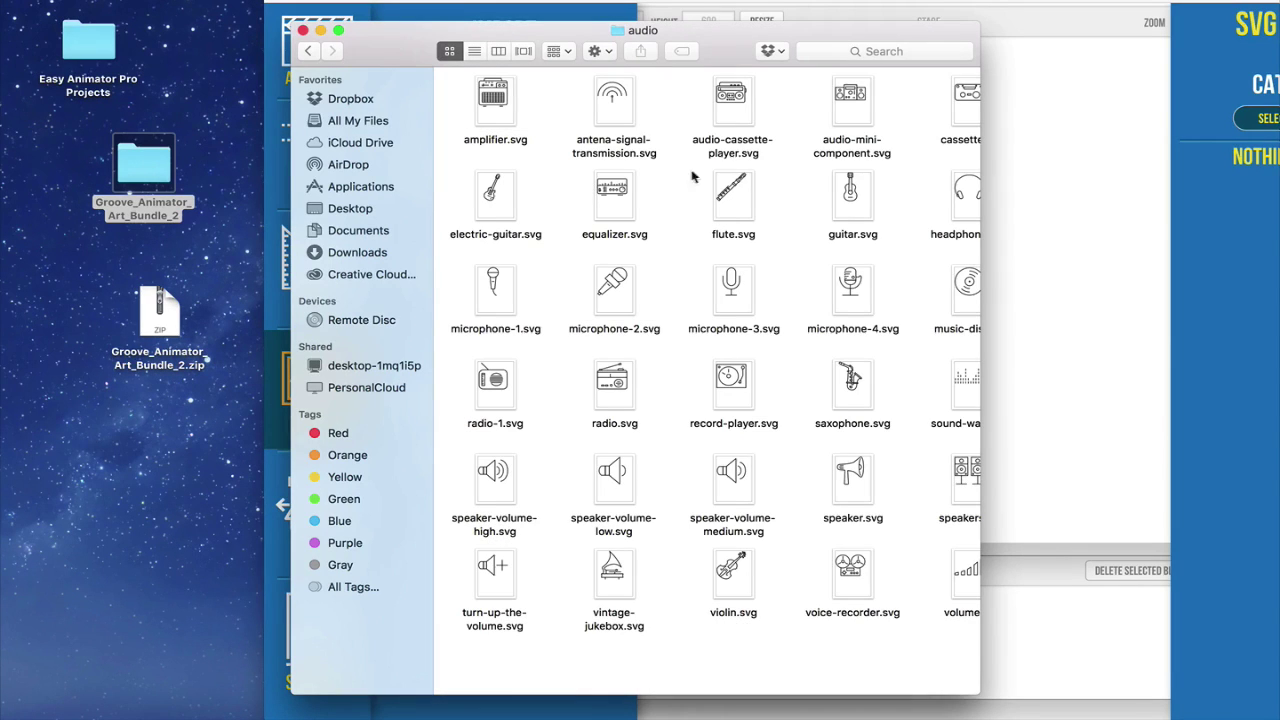
left_click(475, 51)
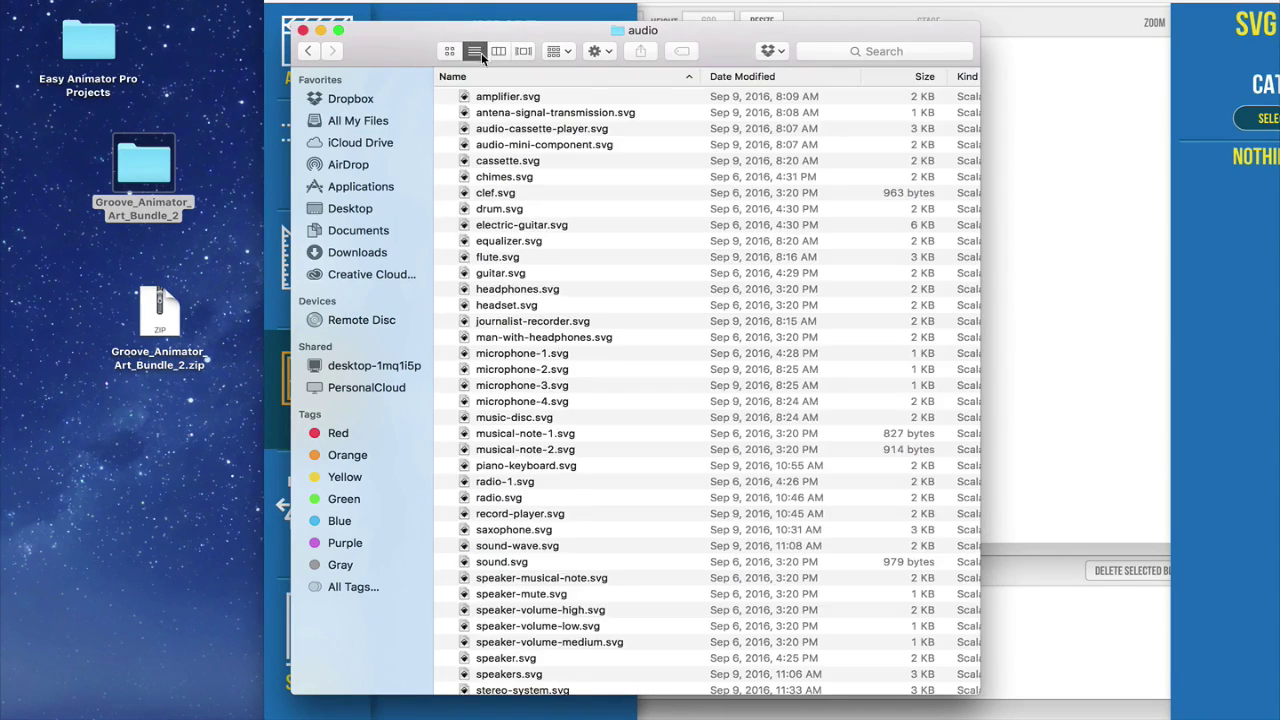
left_click(308, 51)
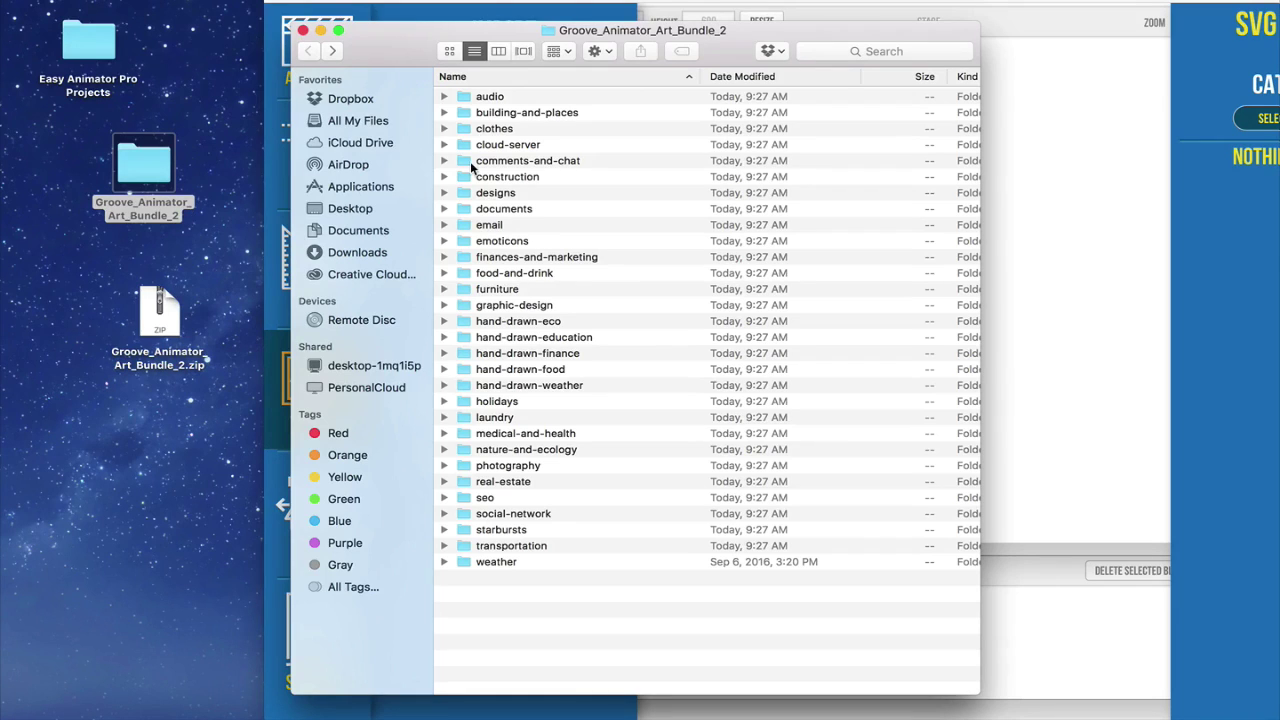
left_click(162, 166)
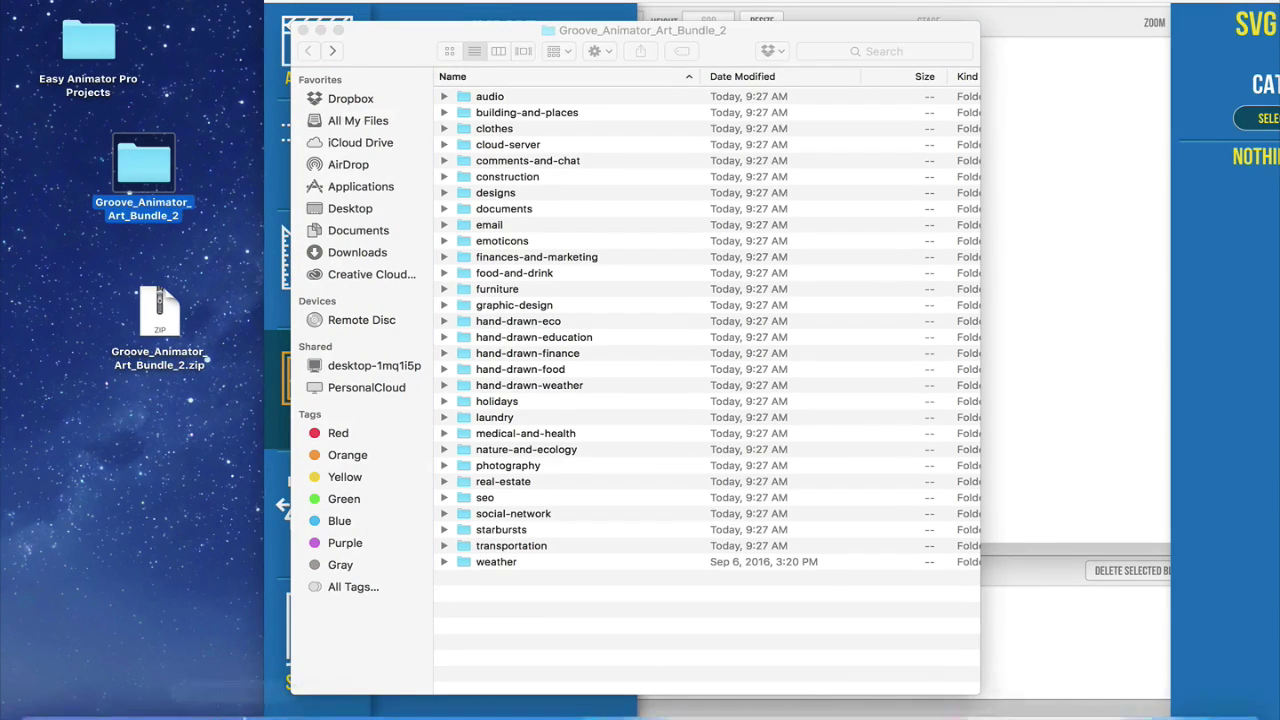
Import the Groove_Animator_Art_Bundle_2 folder via Import to SVG Library and dismiss the success message
left_click(706, 701)
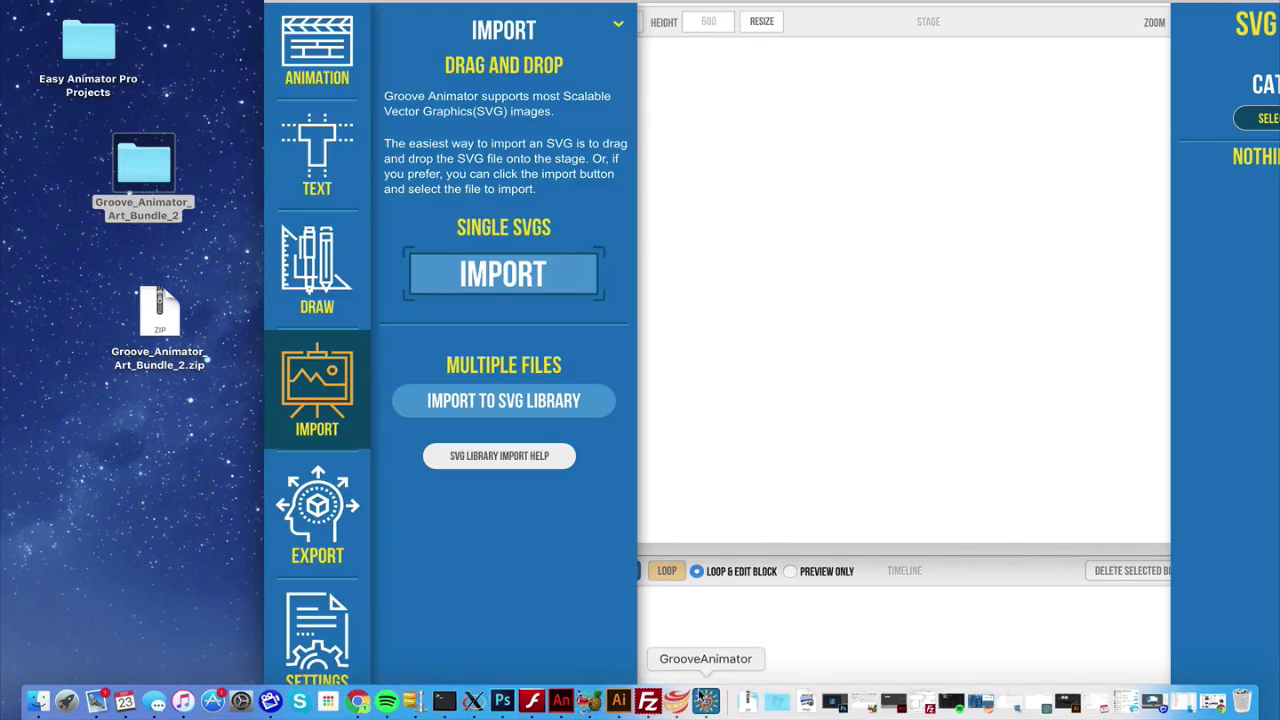
left_click(497, 401)
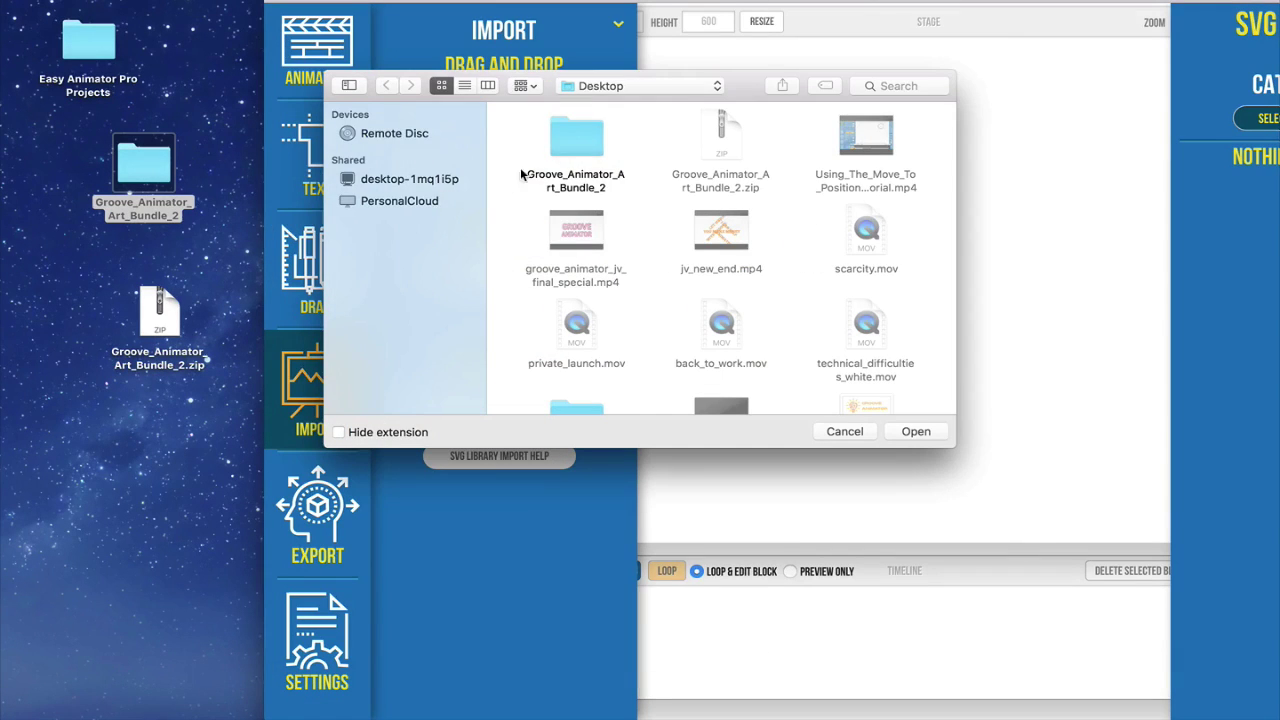
left_click(570, 144)
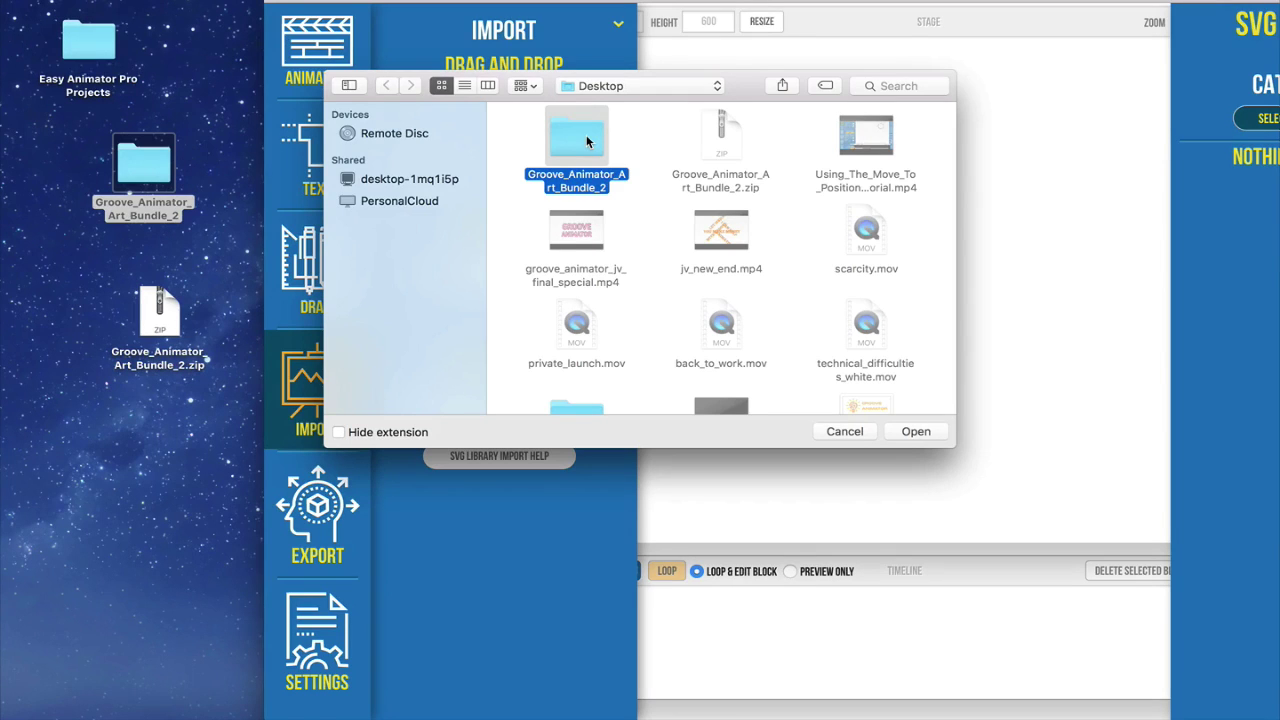
left_click(922, 433)
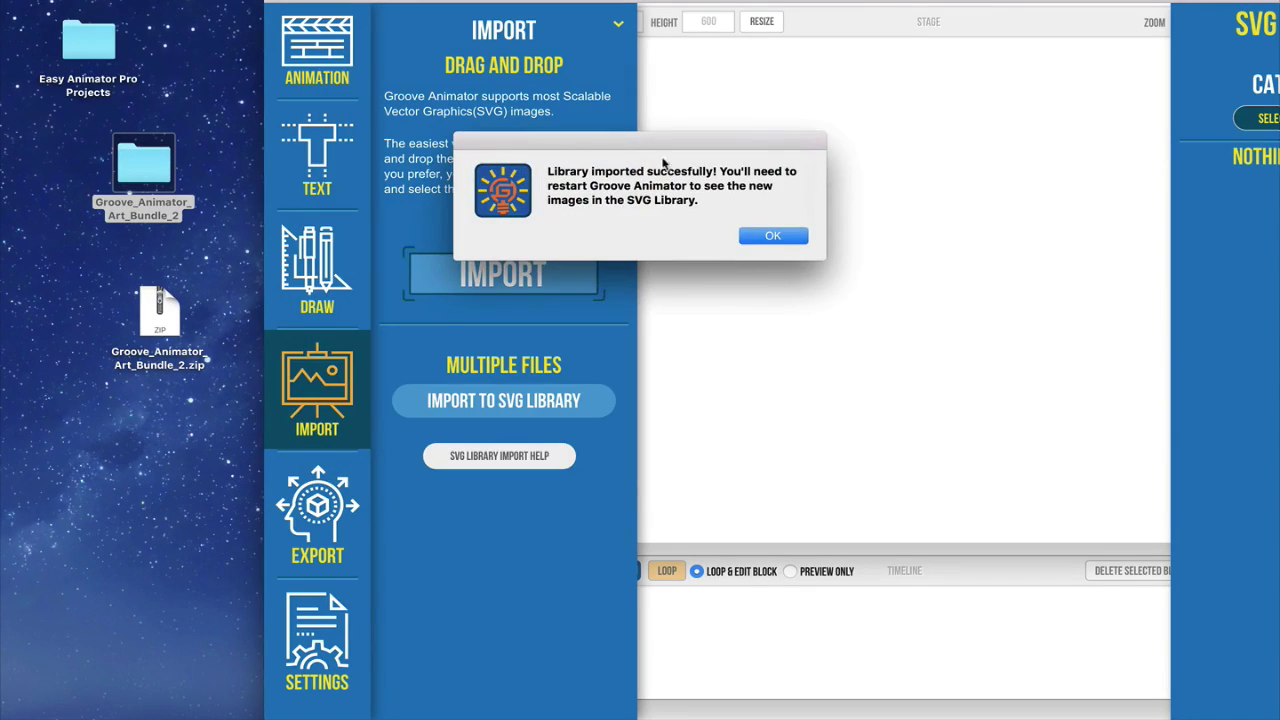
left_click(790, 238)
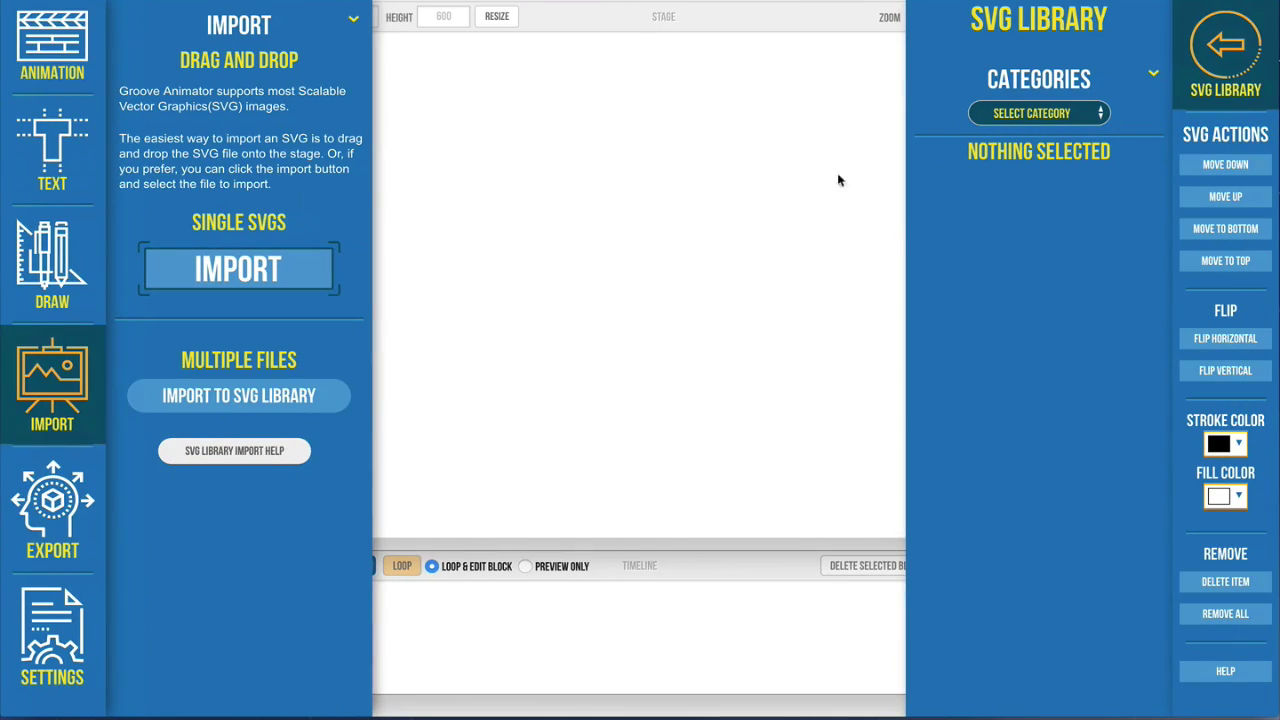
Check the Select Category list for the new categories, then close it
left_click(1001, 114)
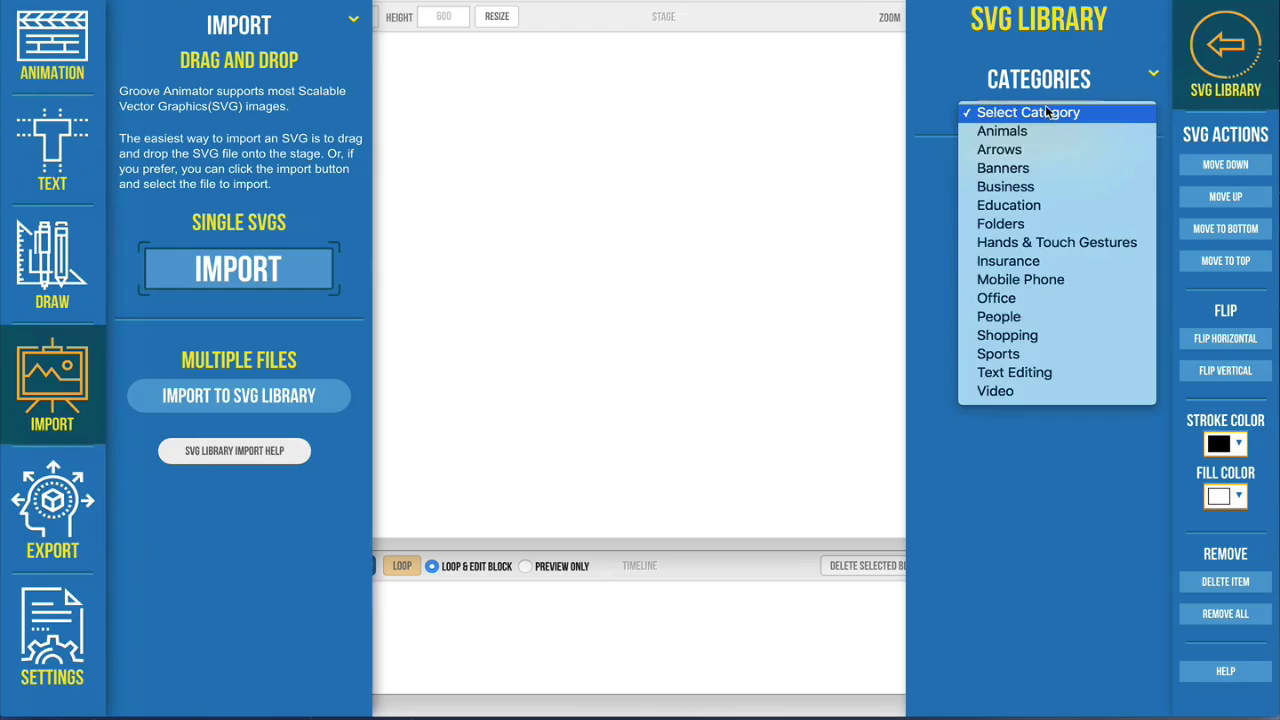
left_click(1021, 535)
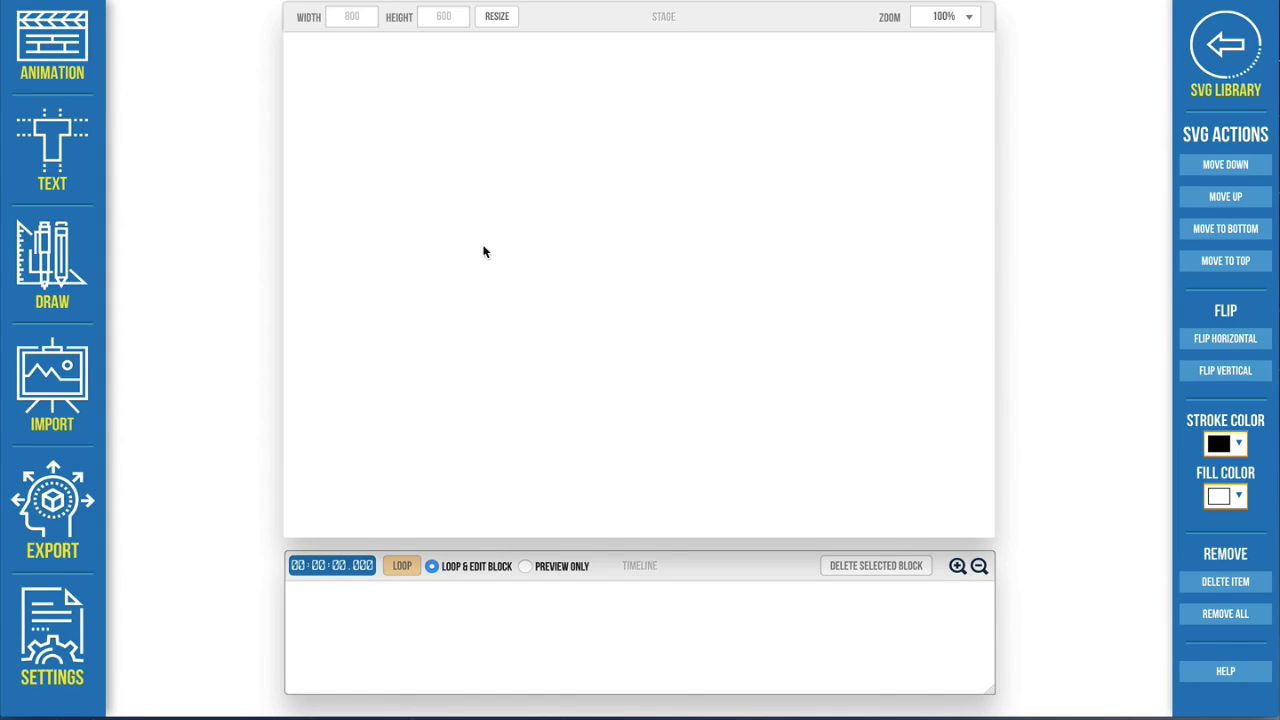
Add the concentric-squares graphic from the Designs category to the stage, then review all categories
left_click(1242, 55)
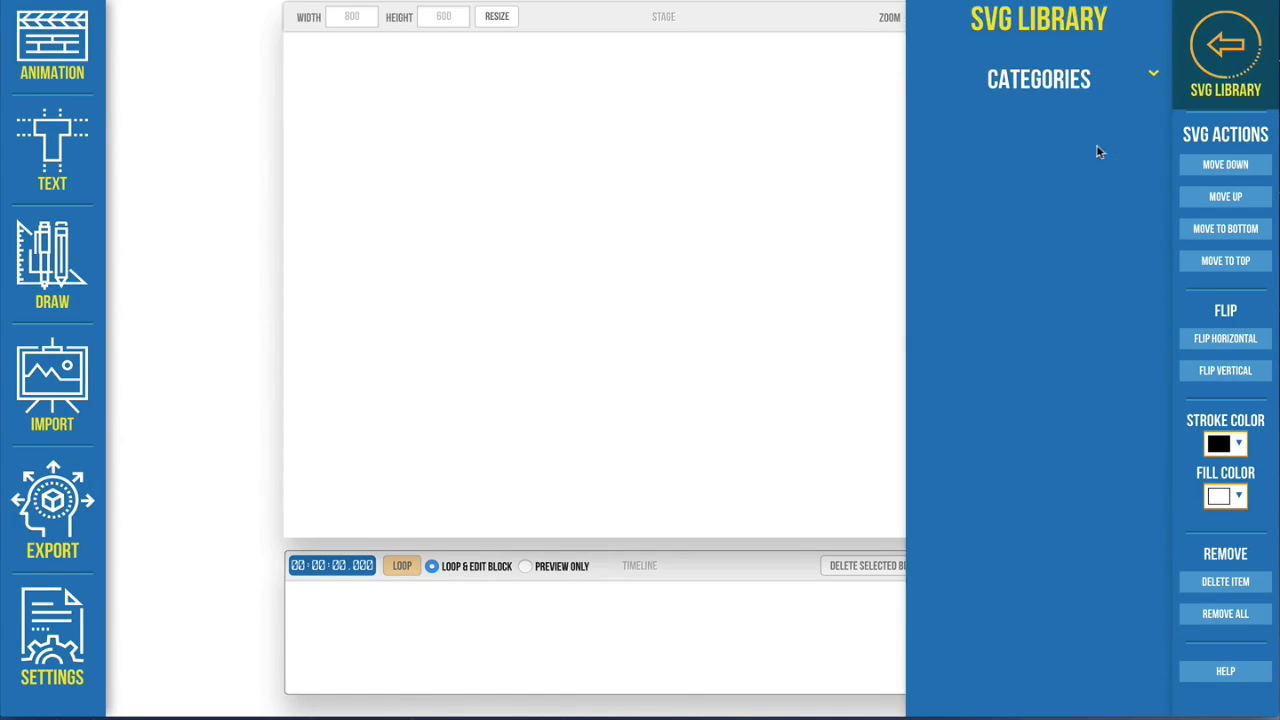
left_click(1034, 113)
scroll(1013, 433, "down", 3)
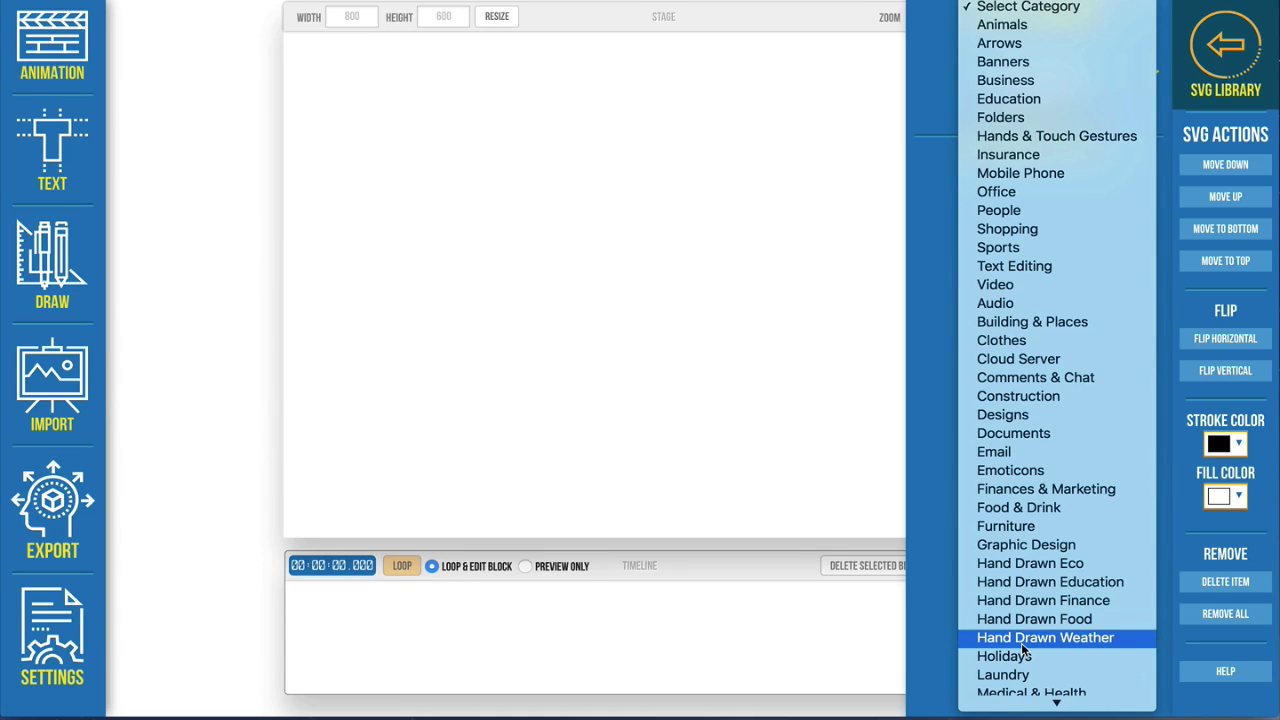
scroll(1070, 360, "down", 4)
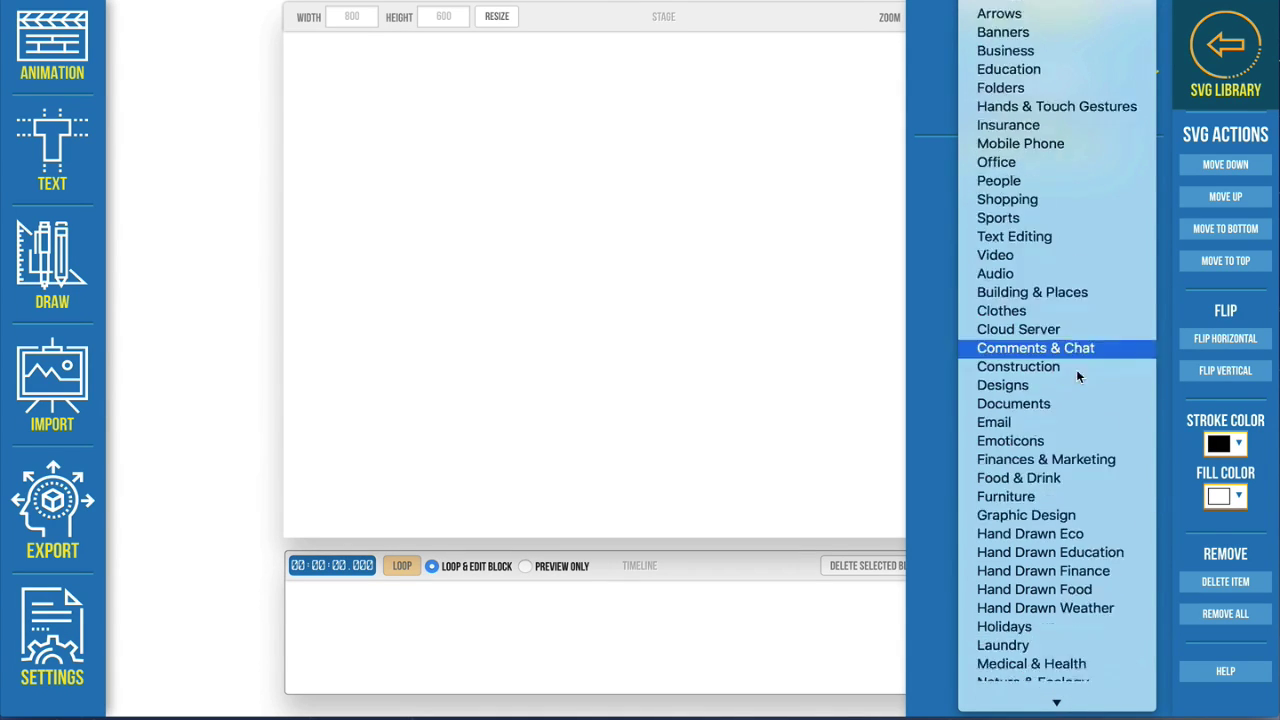
left_click(1033, 271)
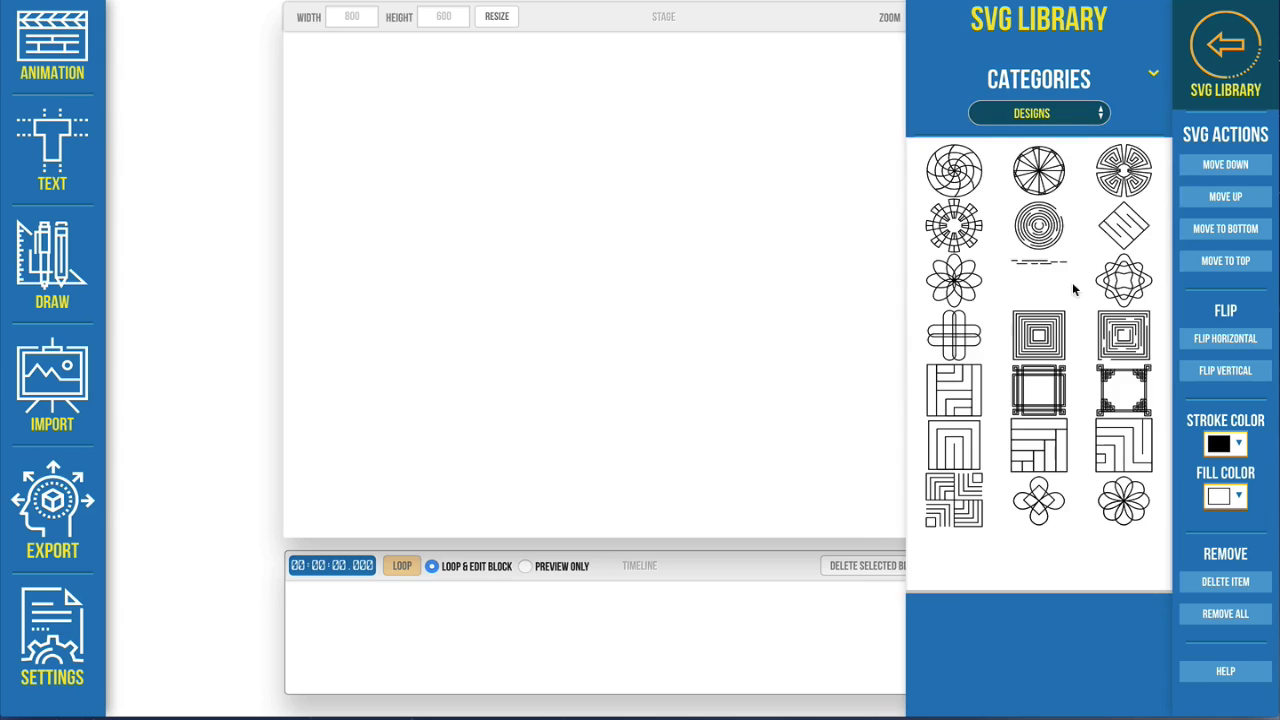
left_click(1046, 340)
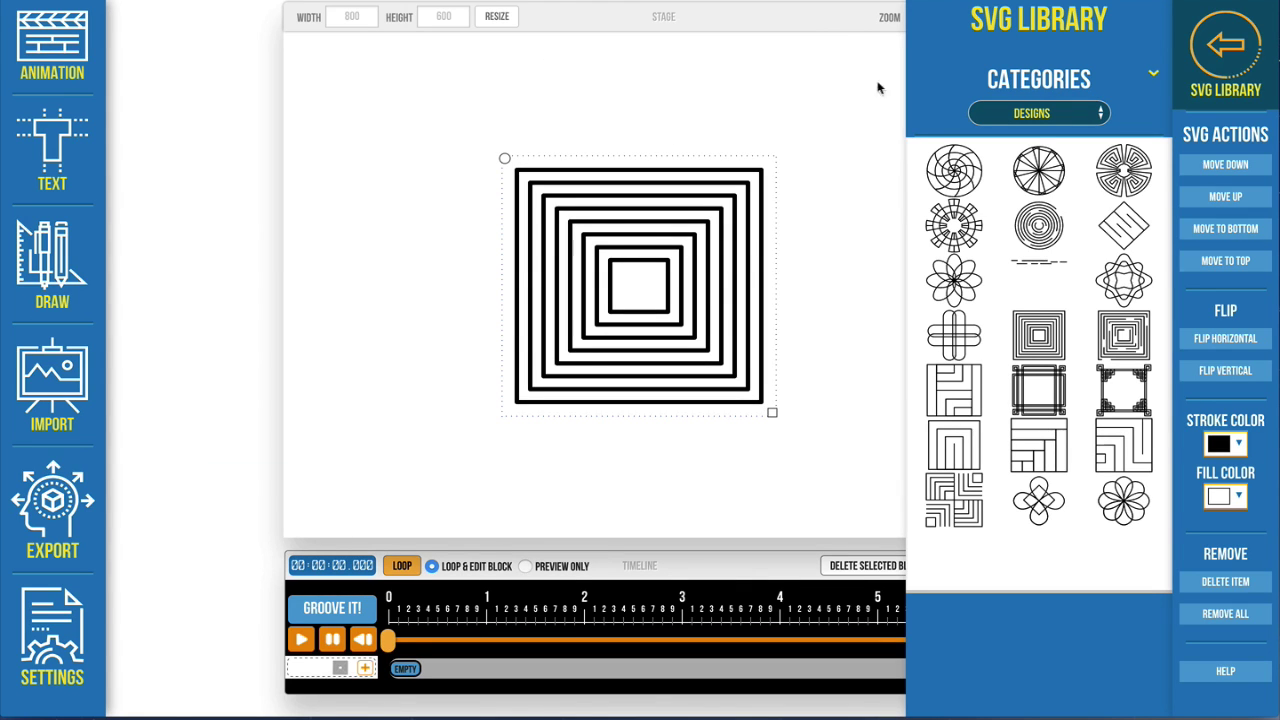
left_click(1028, 114)
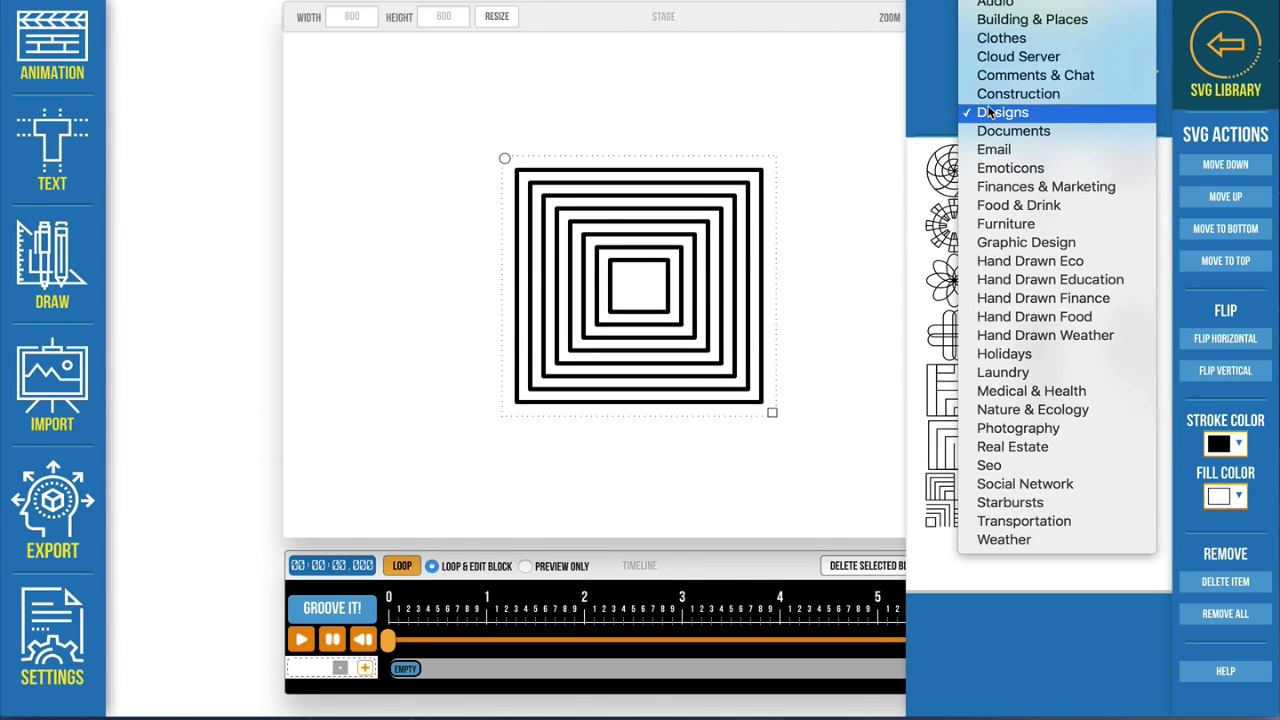